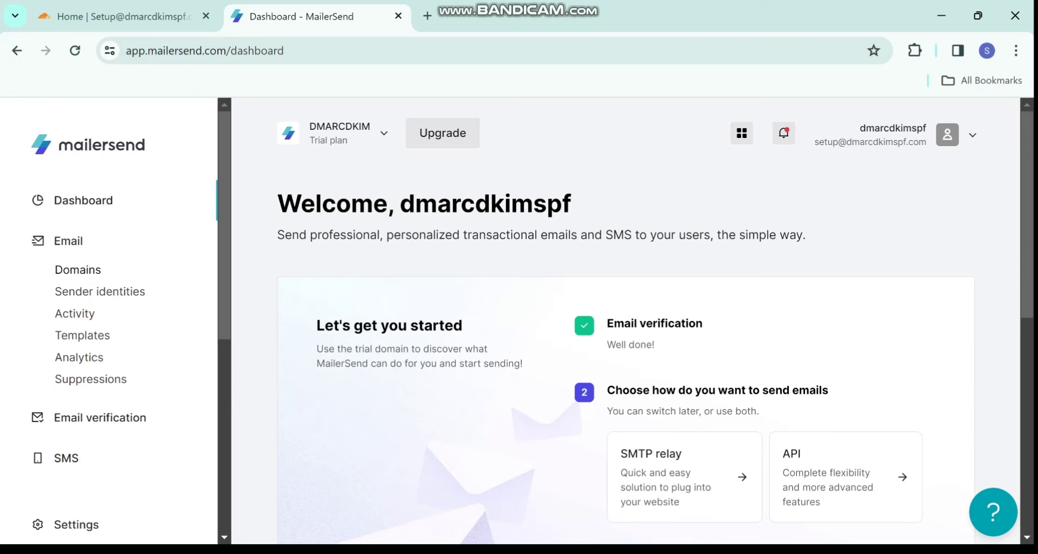
From the Domains list, add dmarcdkimspf.com as a new sending domain.
key("F5")
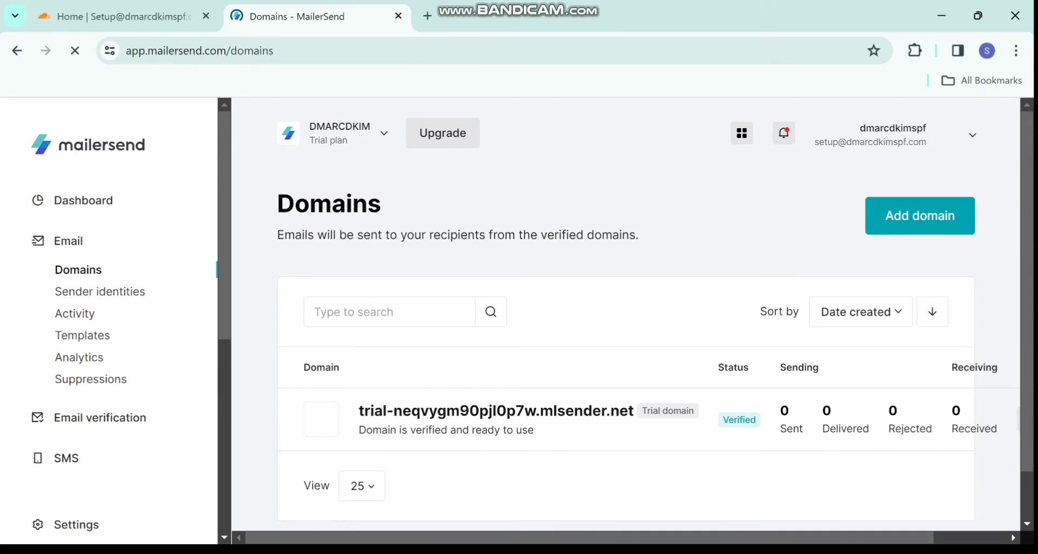
left_click(919, 215)
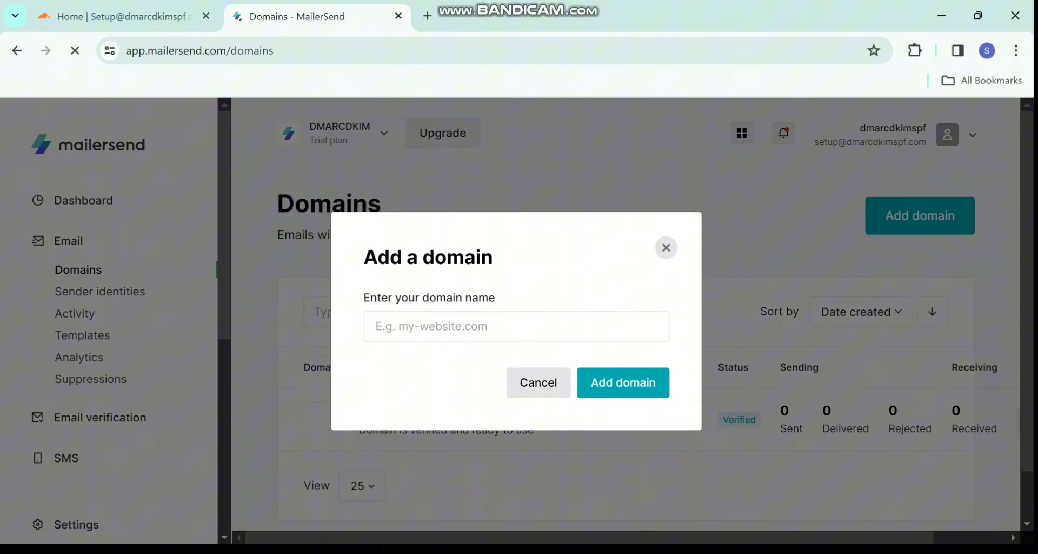
type("dmarcdkimspf.com")
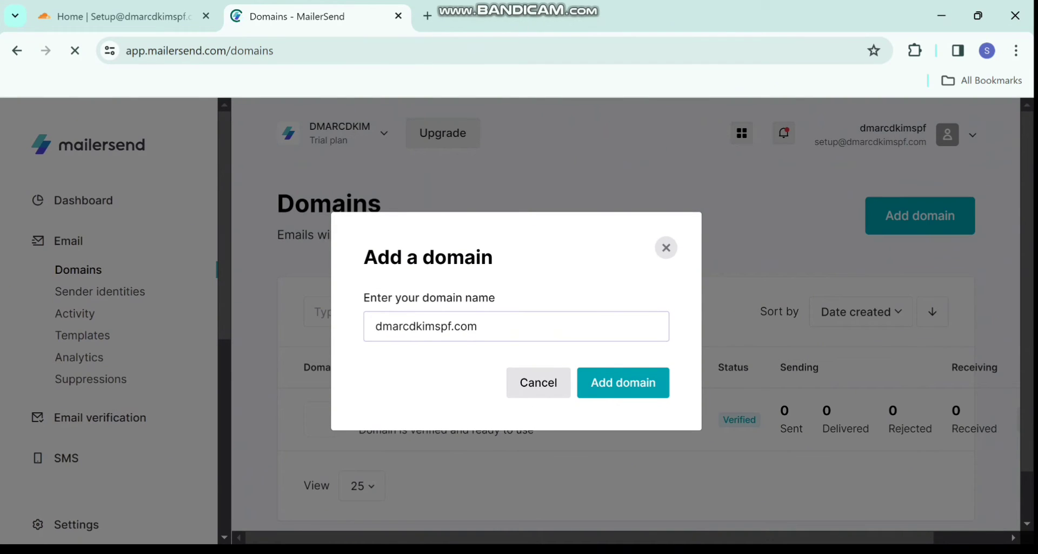
key("Return")
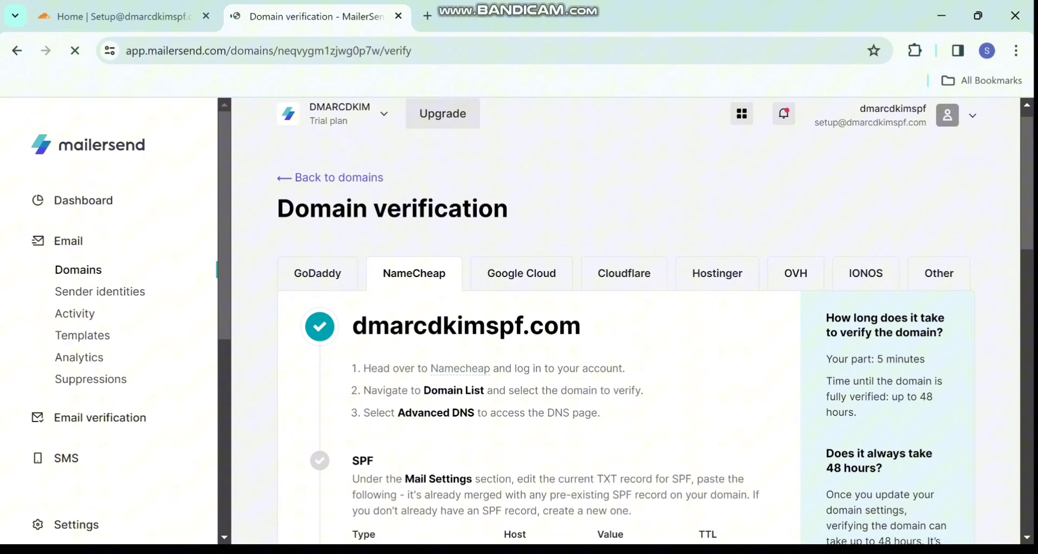
Scroll through the Cloudflare instructions to review the SPF, DKIM and RETURN-PATH record values.
scroll(627, 325, "down", 1)
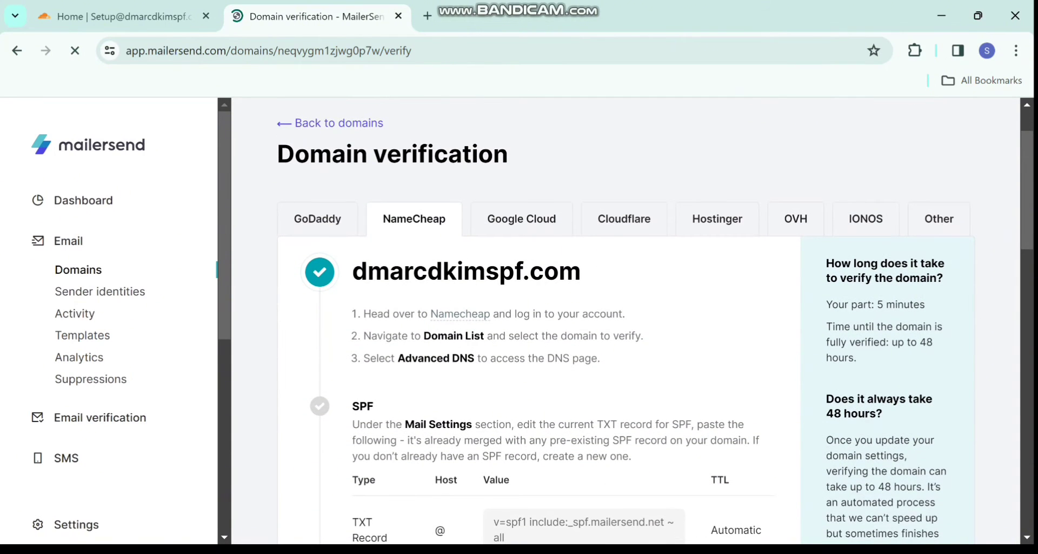
scroll(627, 324, "down", 2)
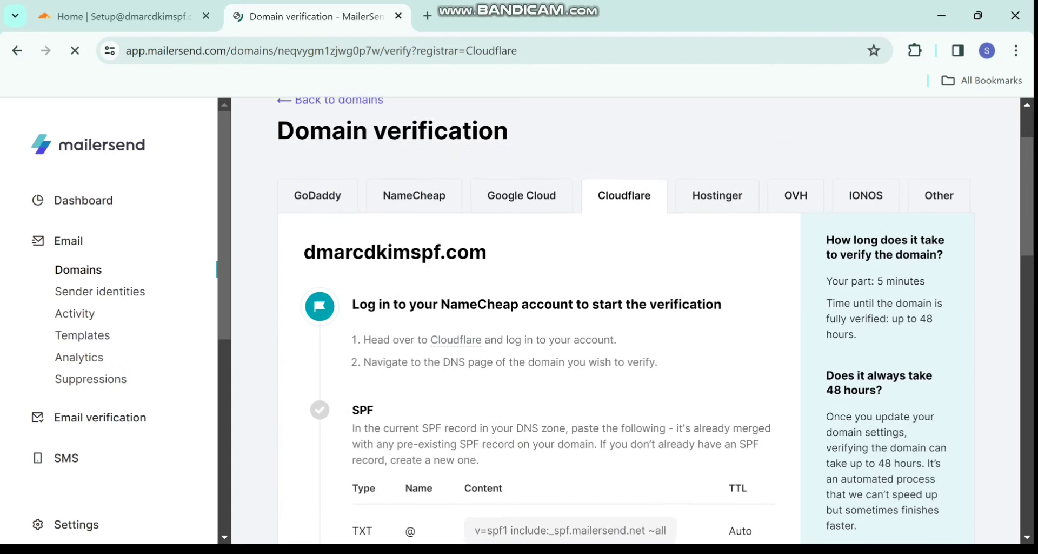
scroll(627, 324, "down", 1)
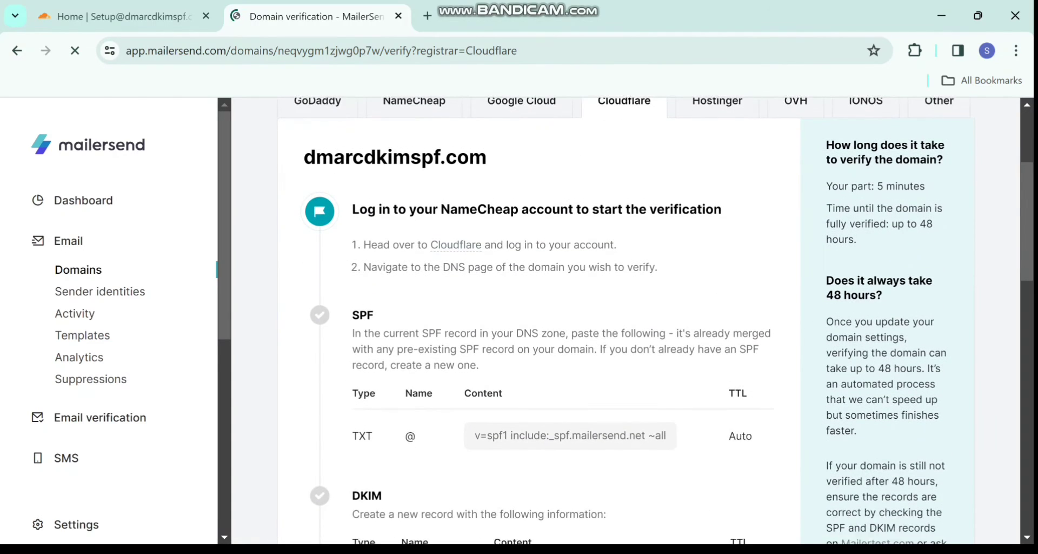
scroll(627, 325, "down", 1)
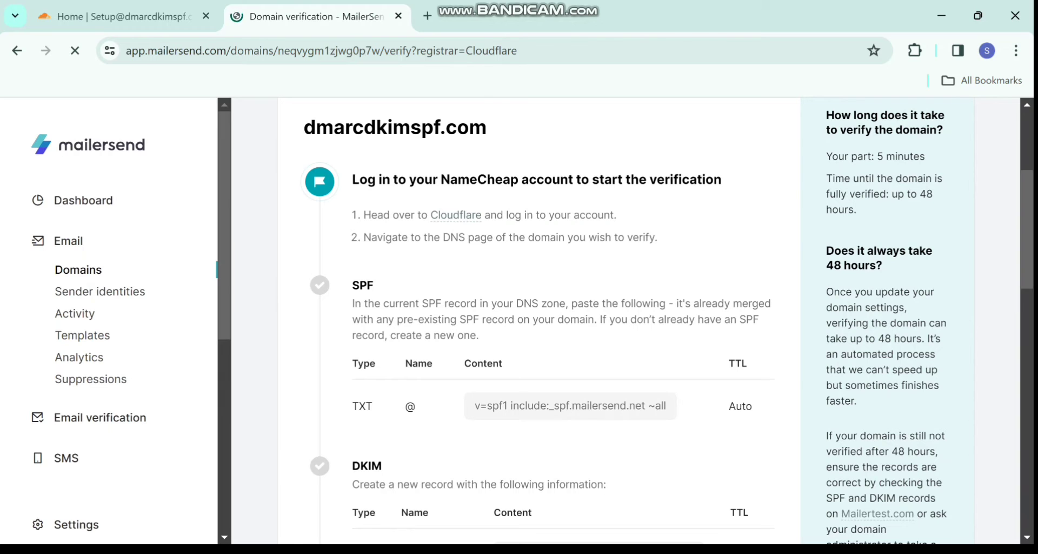
scroll(628, 325, "down", 2)
scroll(627, 325, "down", 1)
scroll(627, 325, "down", 2)
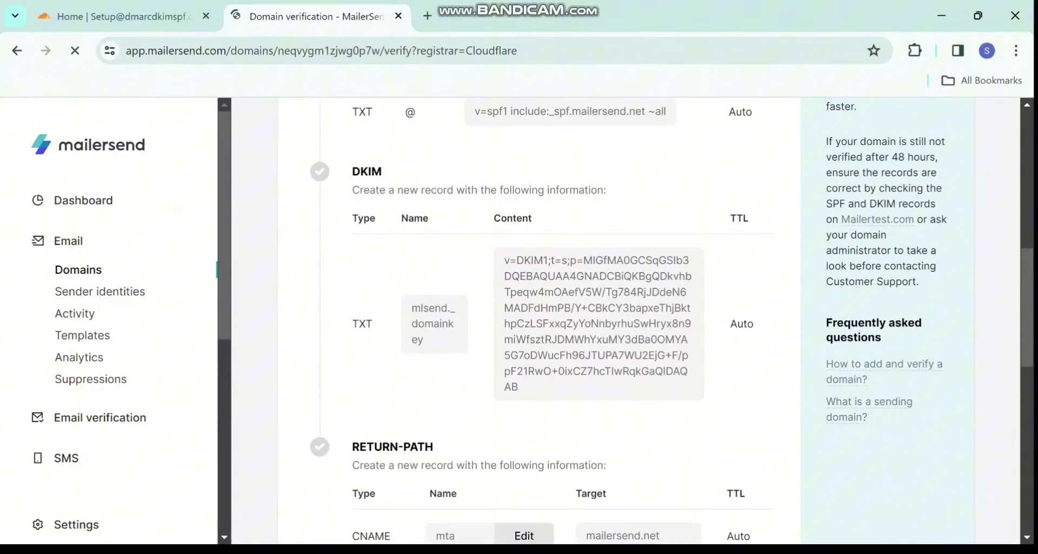
scroll(628, 325, "down", 3)
scroll(595, 243, "up", 5)
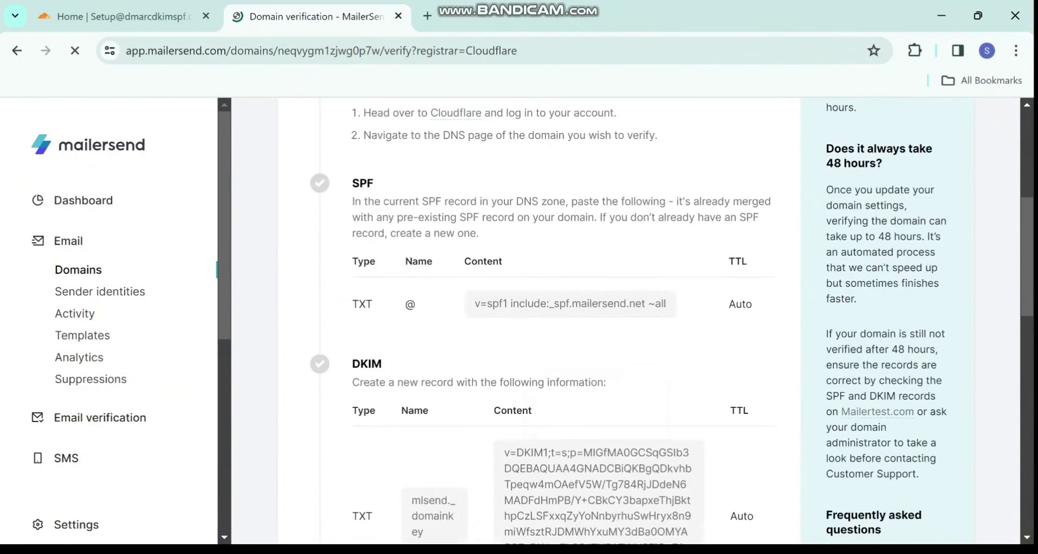
scroll(594, 243, "up", 2)
scroll(627, 324, "down", 1)
scroll(628, 325, "down", 1)
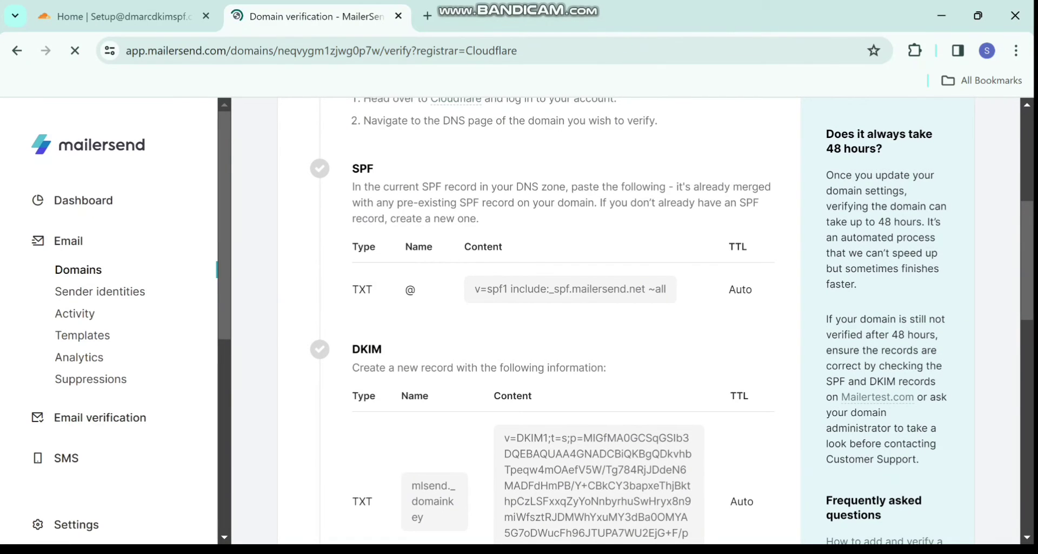
In Cloudflare, open dmarcdkimspf.com's DNS records and begin adding a new record.
key("ctrl+shift+Tab")
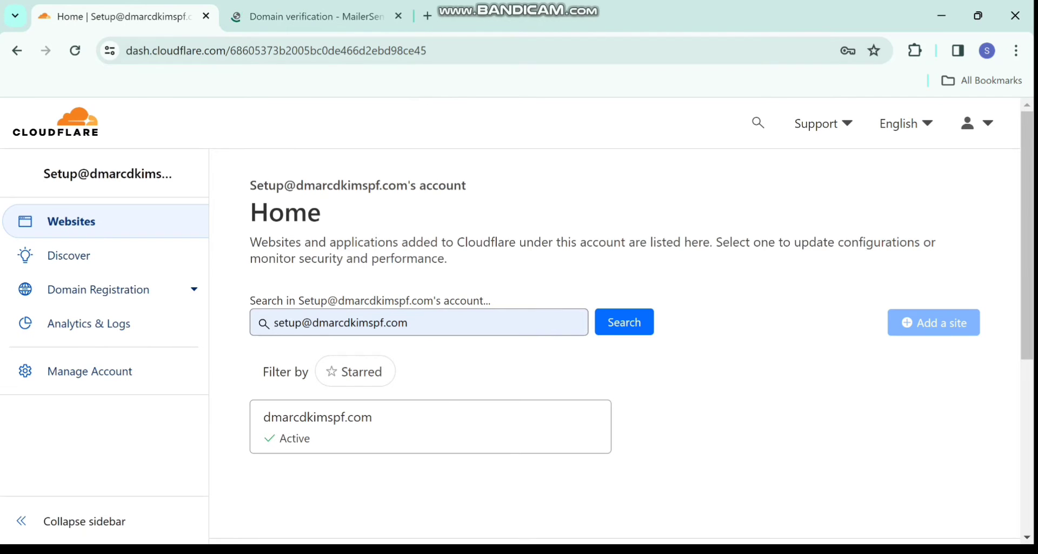
left_click(317, 417)
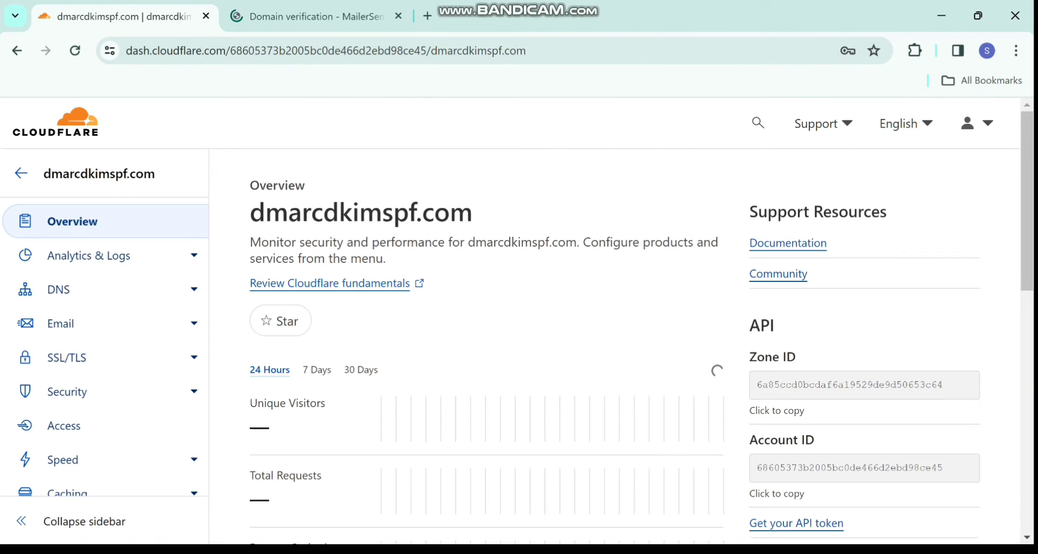
left_click(194, 289)
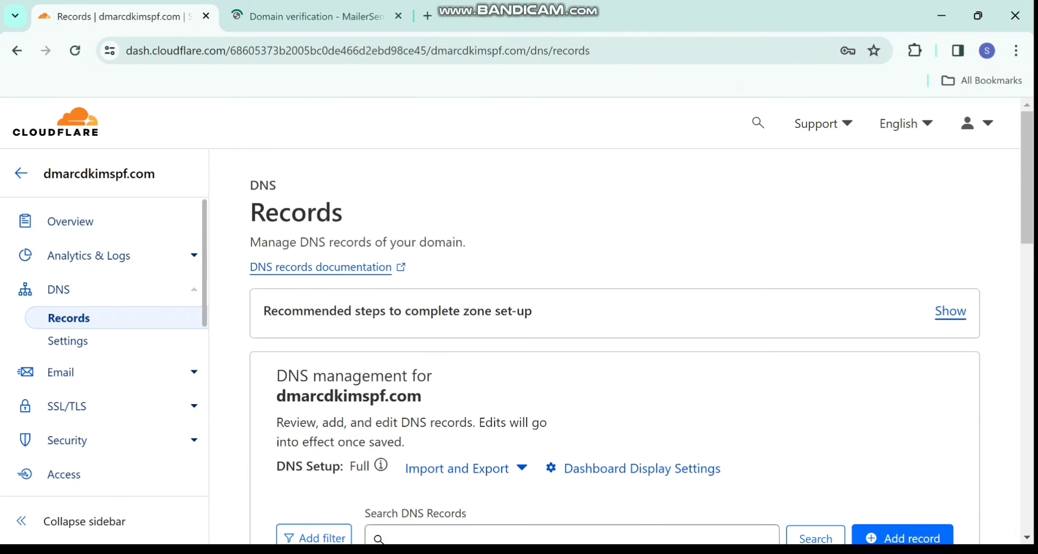
scroll(615, 346, "down", 2)
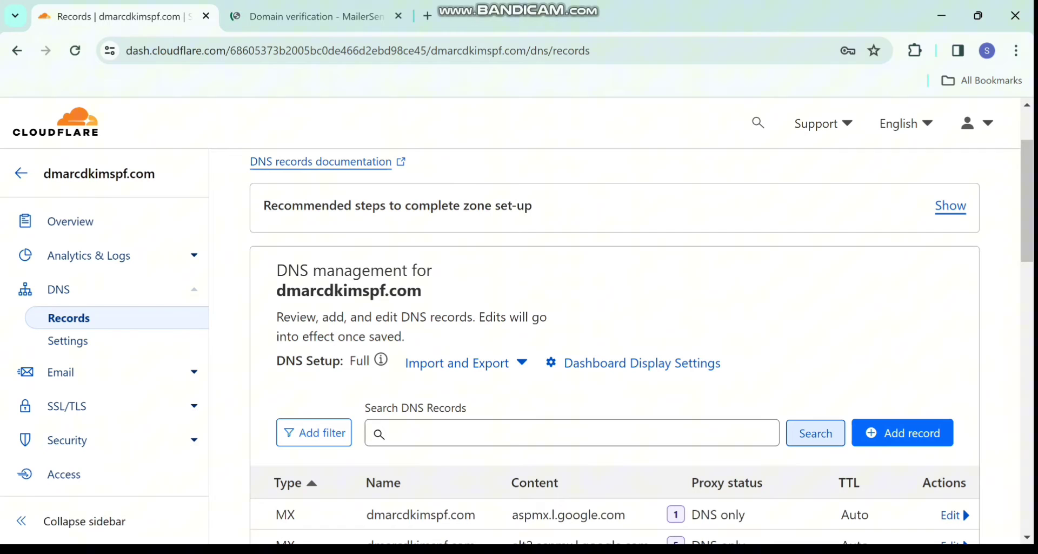
left_click(903, 433)
key("ctrl+Tab")
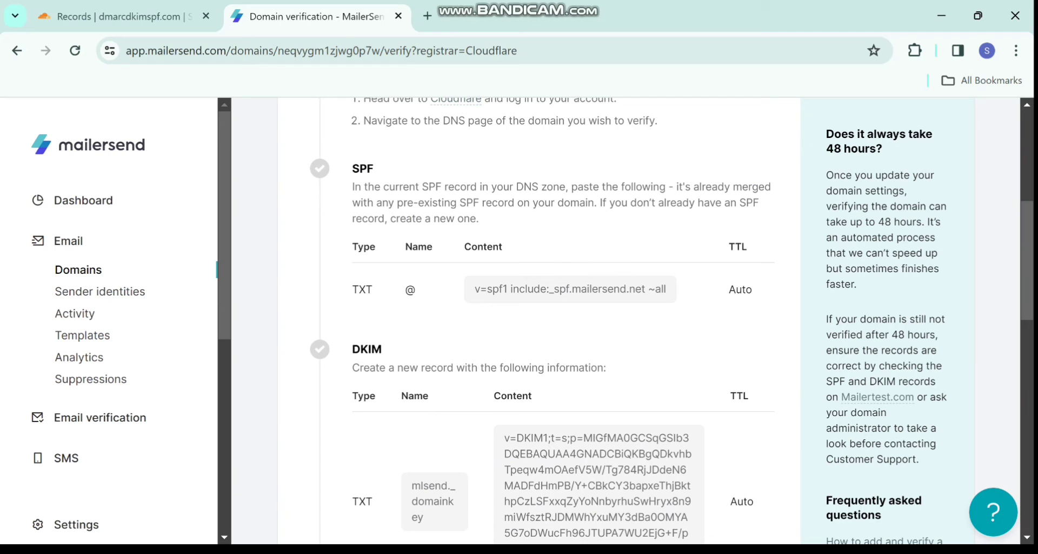
Set the new Cloudflare DNS record to type TXT with name @.
double_click(410, 289)
left_click(119, 17)
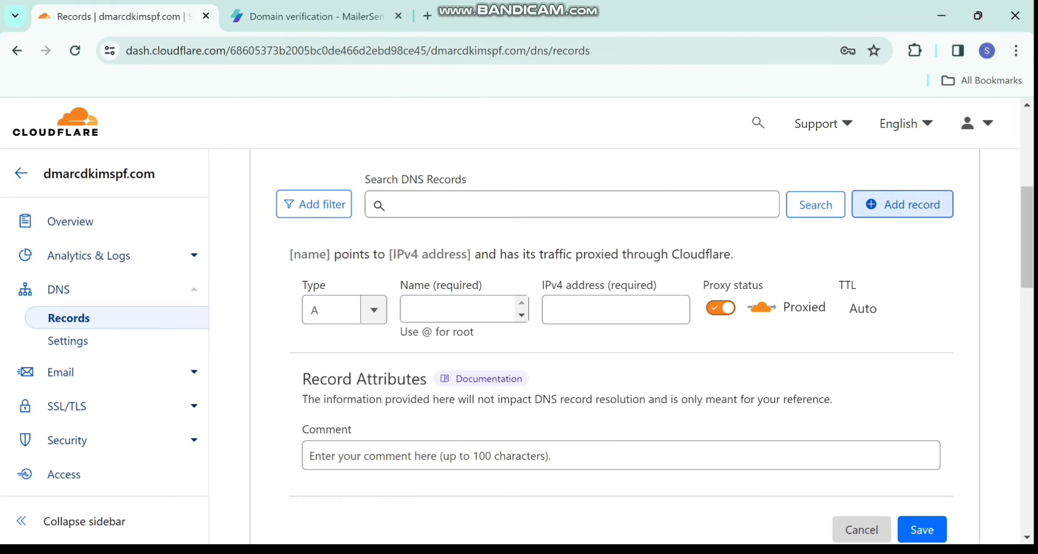
left_click(331, 310)
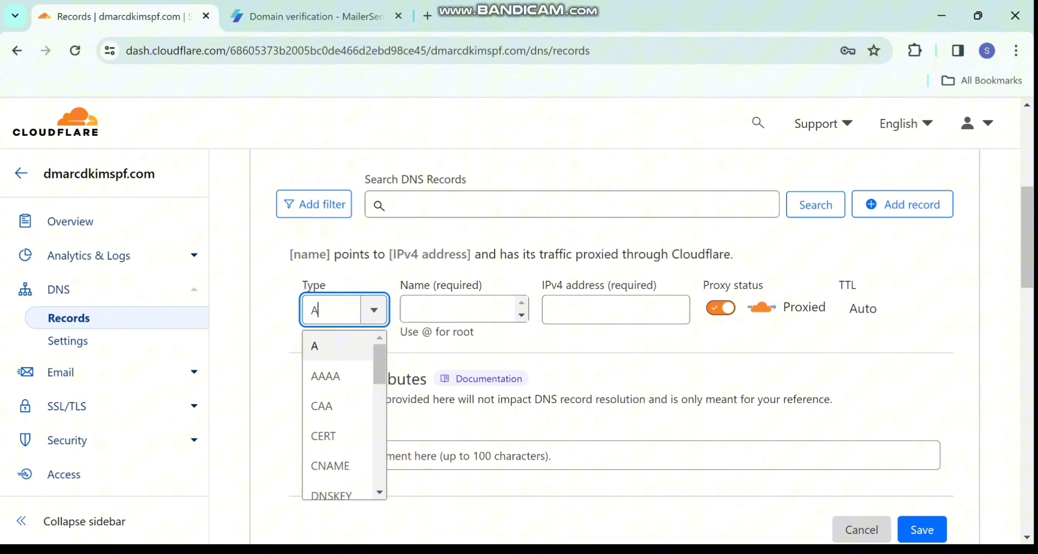
scroll(338, 416, "down", 2)
scroll(338, 417, "down", 4)
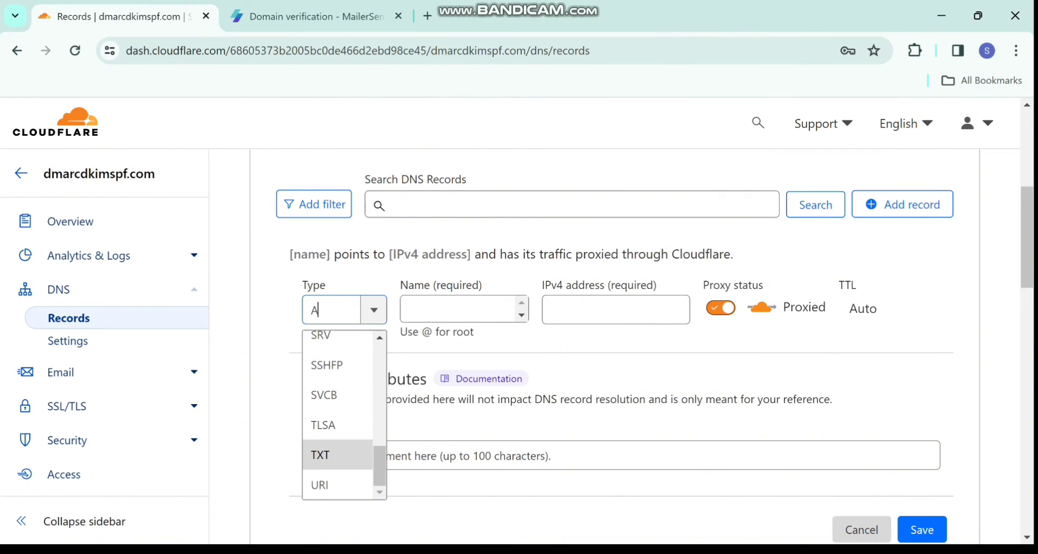
left_click(325, 455)
key("Tab")
type("@")
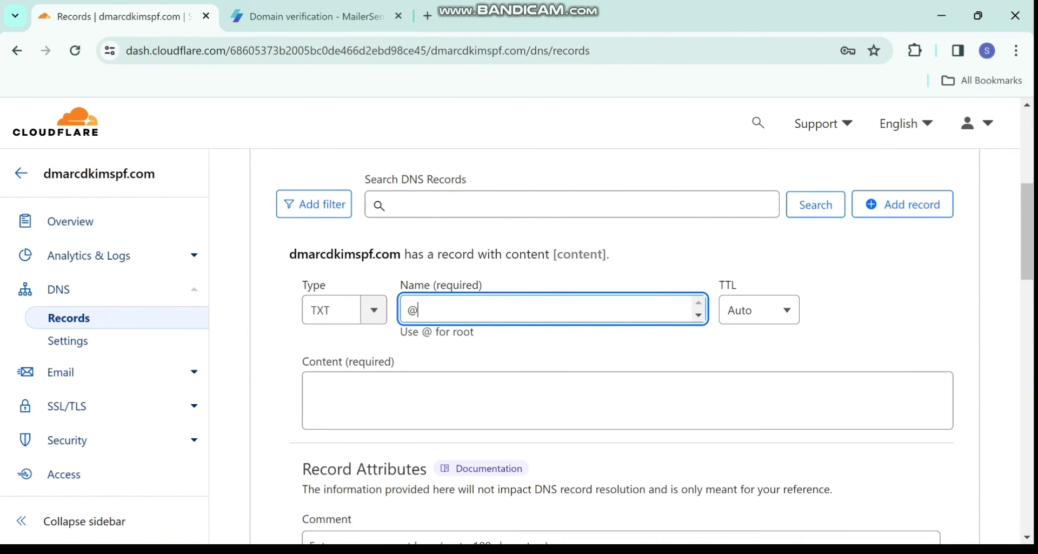
Paste MailerSend's SPF value v=spf1 include:_spf.mailersend.net ~all as content and save.
left_click(307, 16)
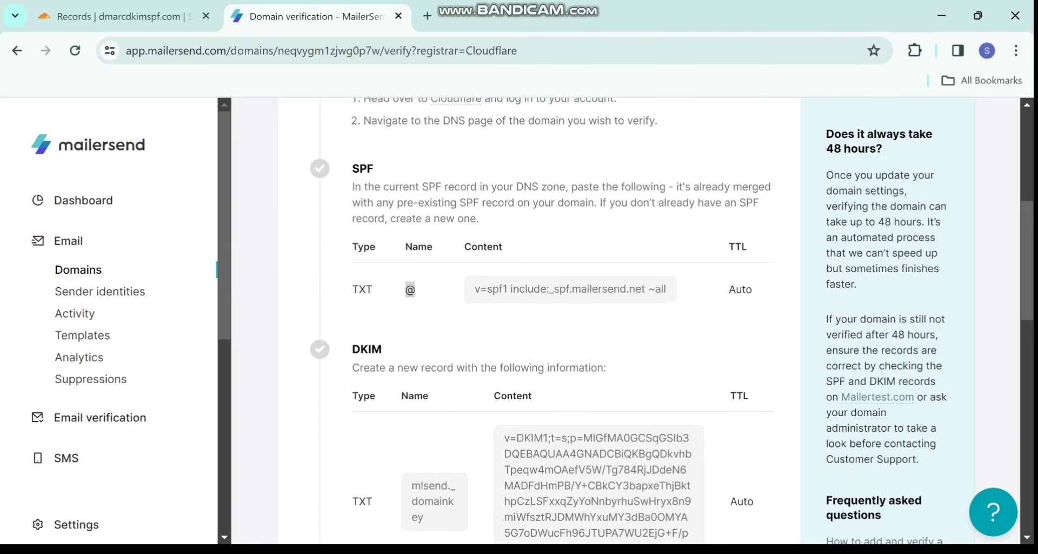
left_click(571, 288)
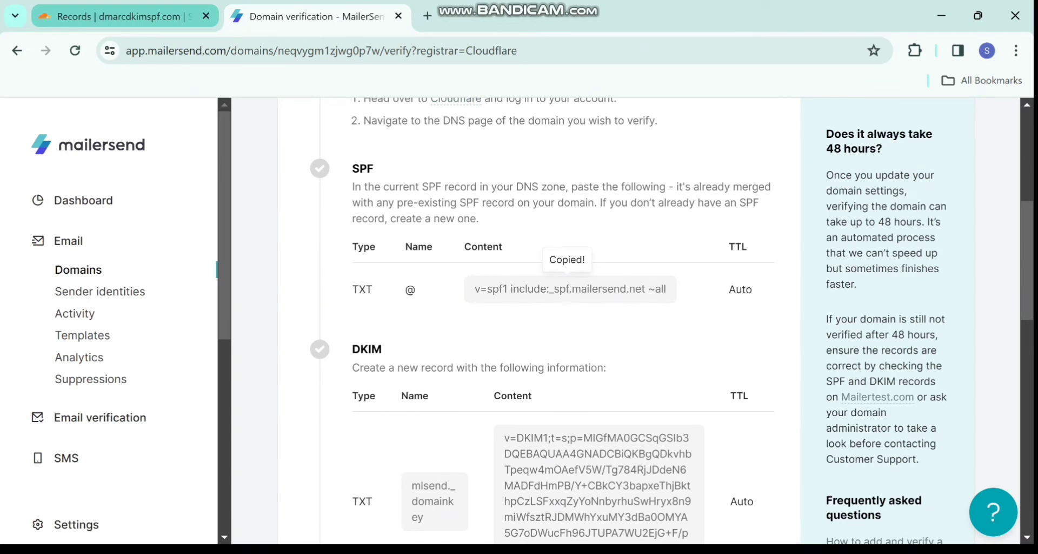
left_click(119, 17)
left_click(627, 400)
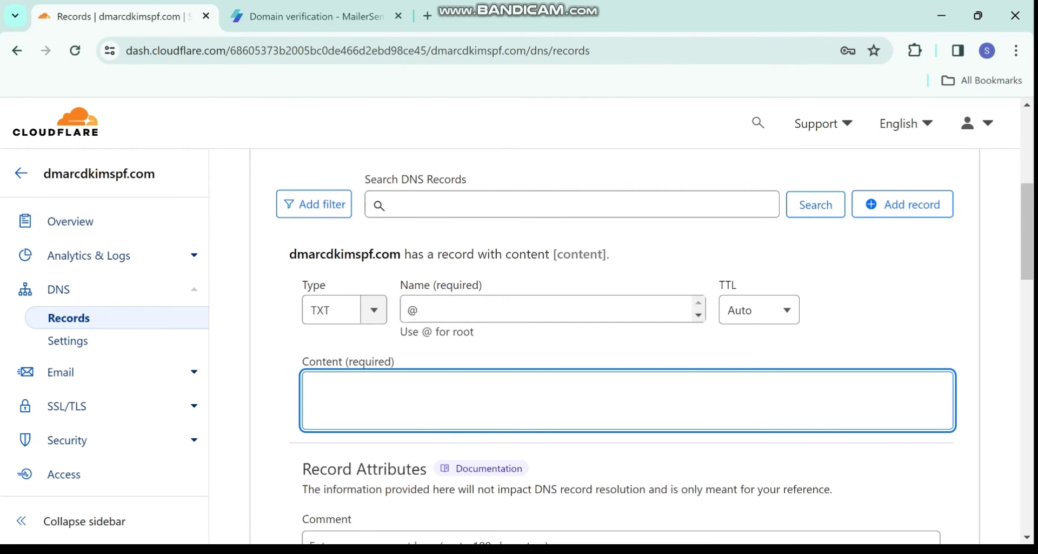
key("ctrl+v")
scroll(642, 346, "down", 3)
scroll(641, 347, "down", 1)
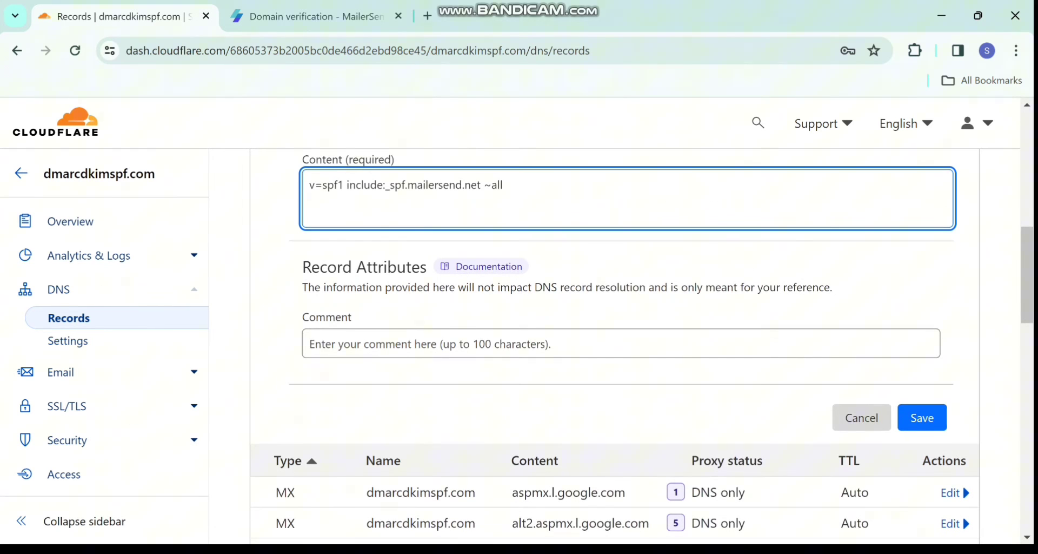
left_click(922, 417)
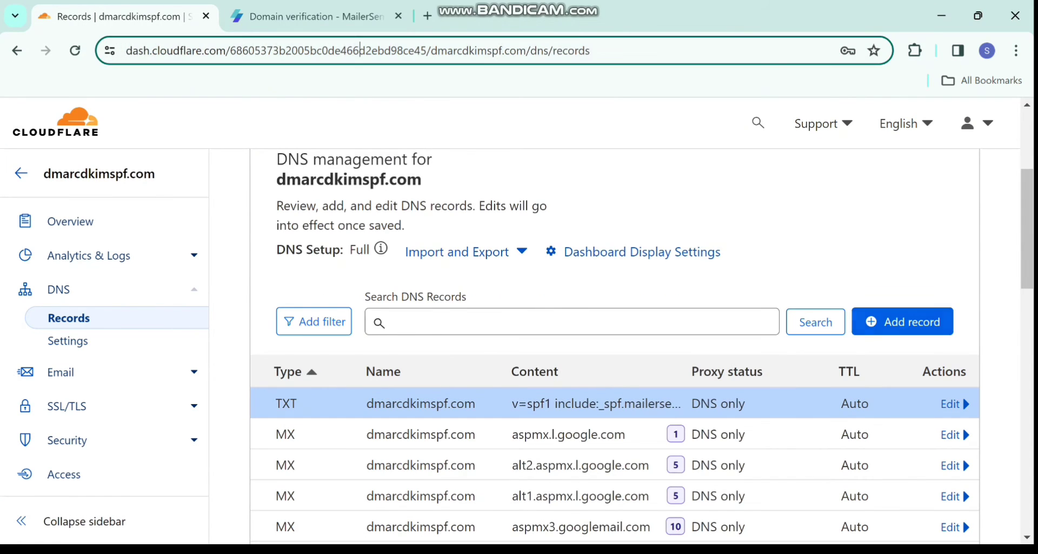
Copy the DKIM record name mlsend._domainkey from MailerSend's instructions.
key("ctrl+Tab")
scroll(541, 324, "down", 2)
scroll(595, 352, "down", 2)
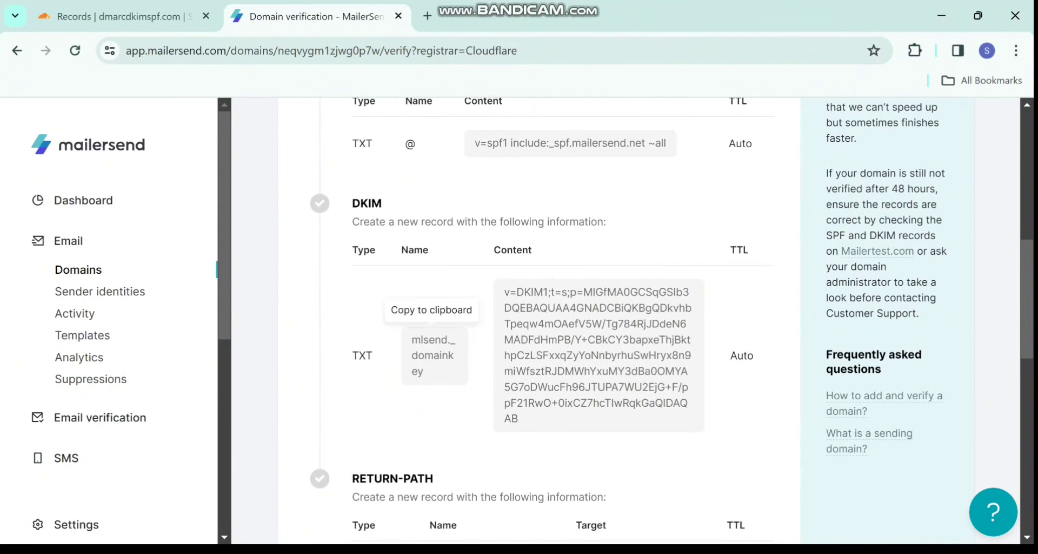
left_click(435, 355)
key("ctrl+Tab")
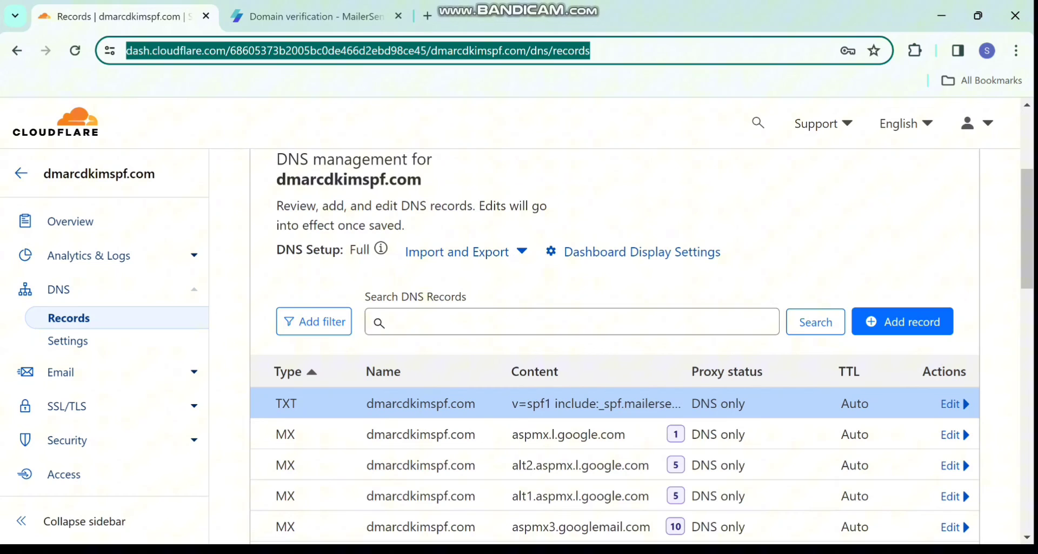
Create a new Cloudflare TXT record named mlsend._domainkey.
left_click(903, 321)
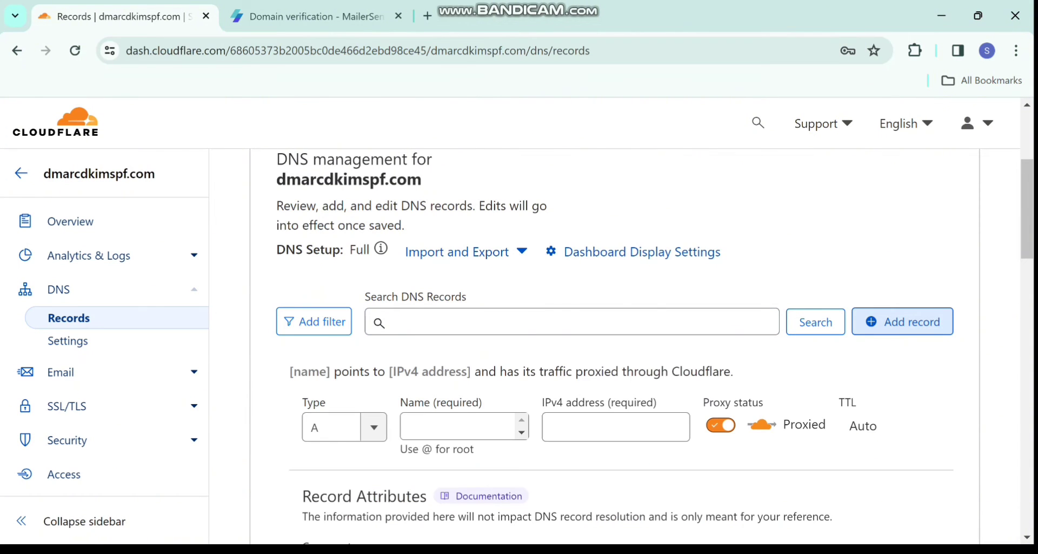
scroll(902, 322, "down", 1)
scroll(615, 346, "down", 2)
left_click(344, 258)
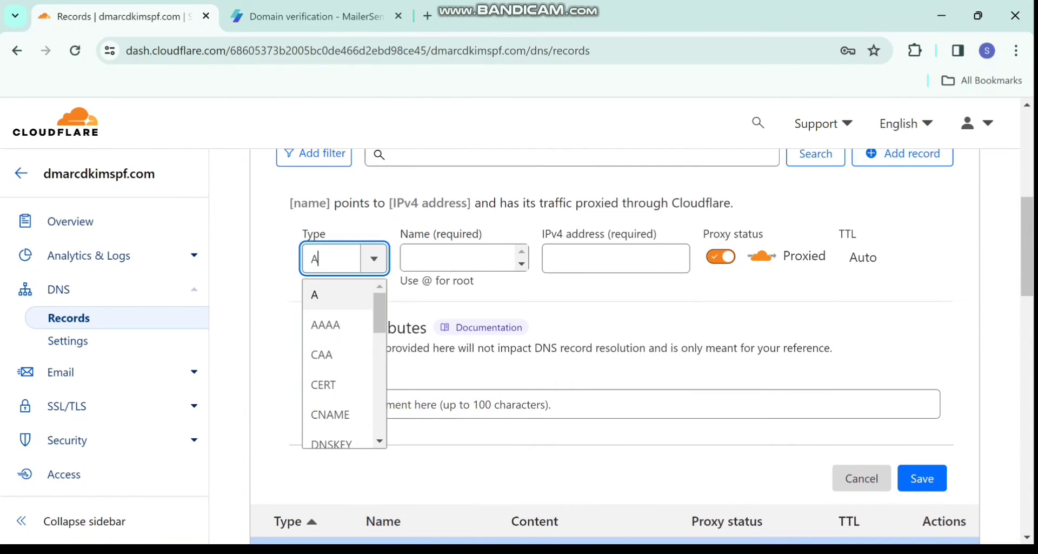
scroll(338, 368, "down", 5)
scroll(338, 379, "down", 1)
left_click(325, 401)
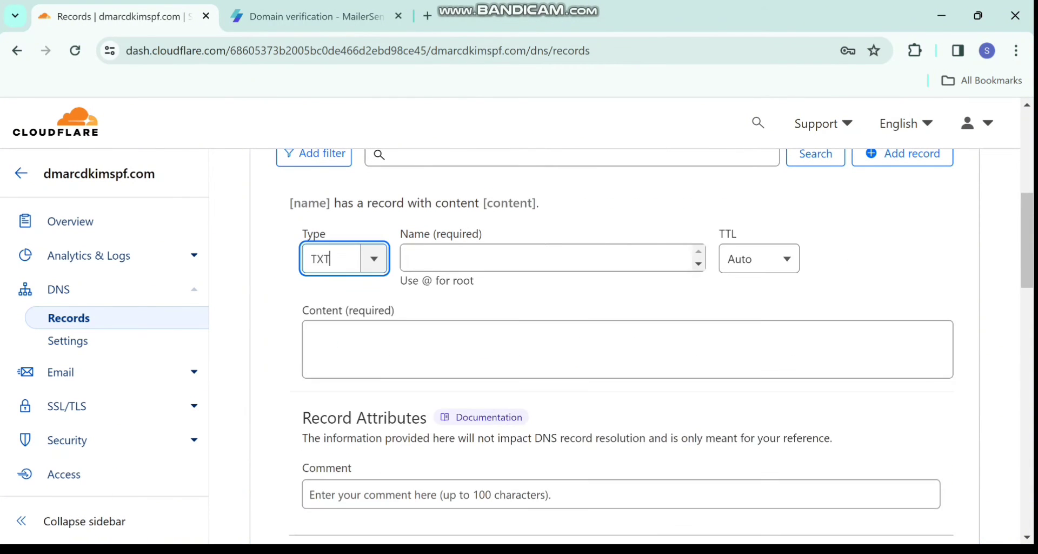
key("Tab")
key("ctrl+v")
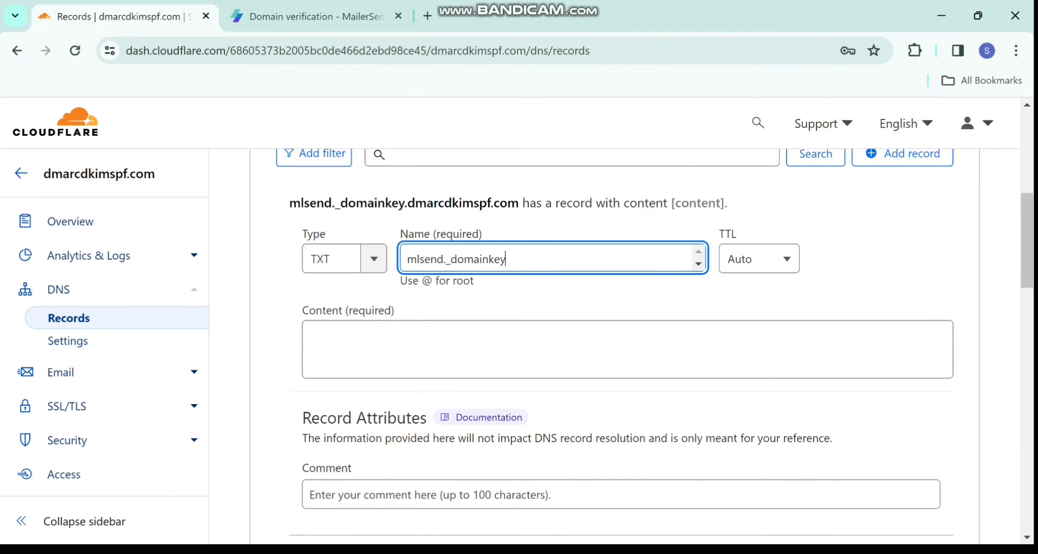
Paste MailerSend's DKIM key into the record content and save it.
left_click(307, 16)
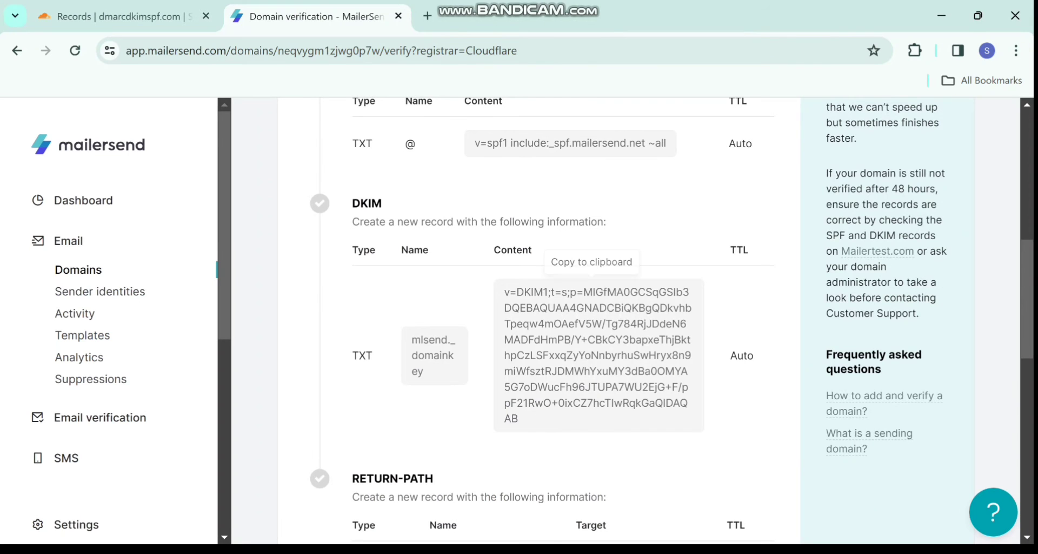
left_click(598, 324)
left_click(119, 16)
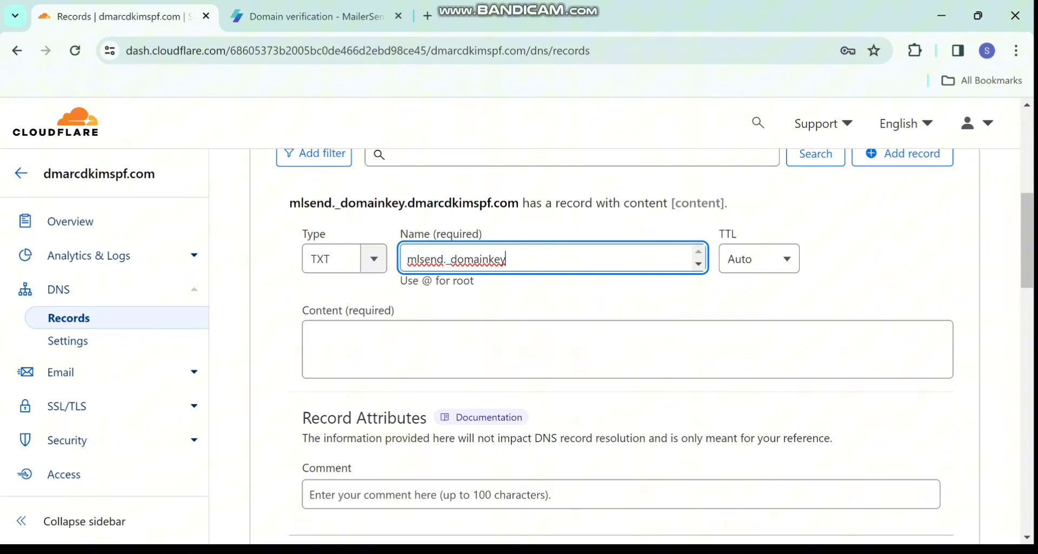
key("Tab")
key("ctrl+v")
scroll(622, 346, "down", 2)
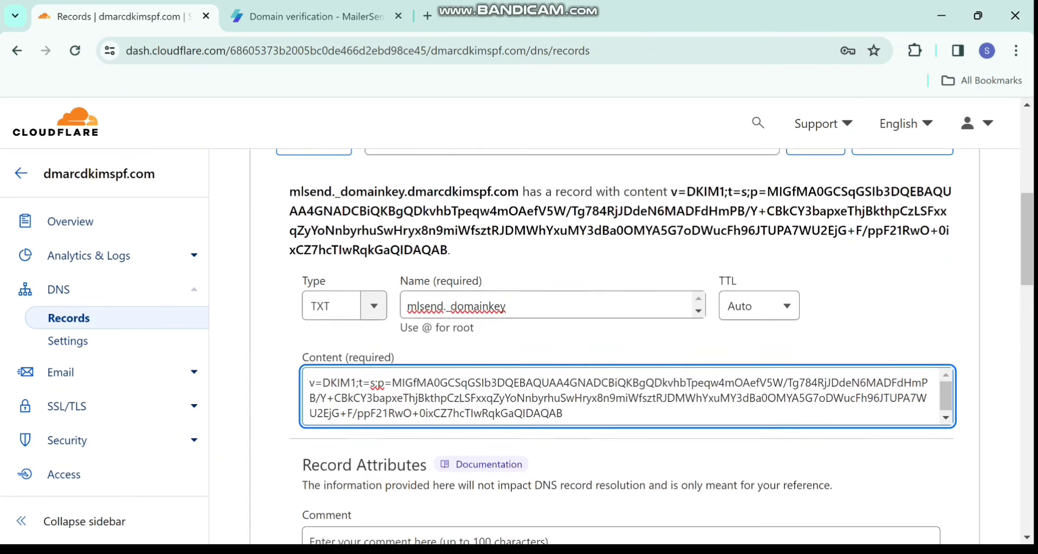
scroll(622, 346, "down", 2)
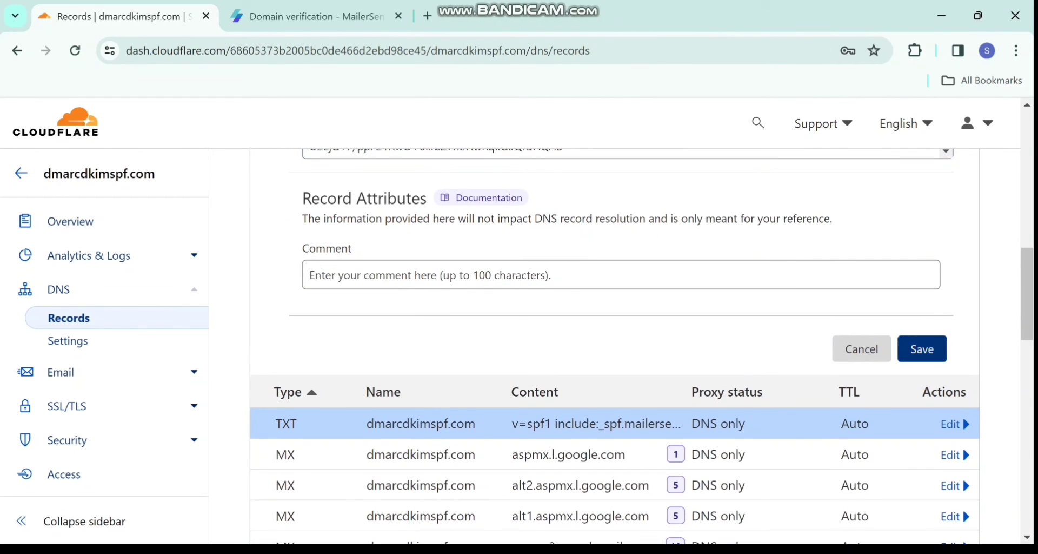
left_click(922, 348)
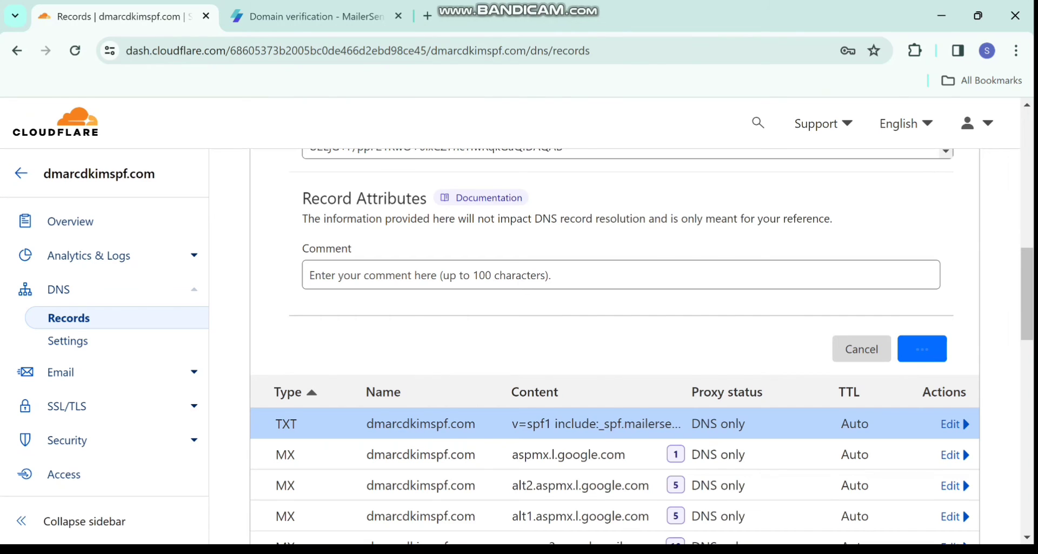
left_click(307, 16)
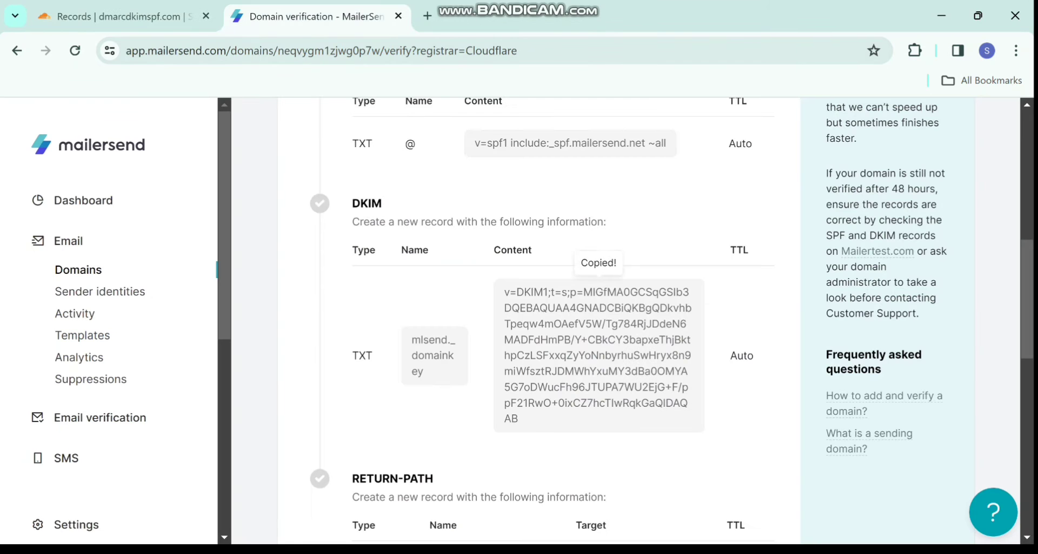
Start a new Cloudflare CNAME record named mta for the return-path.
scroll(598, 205, "down", 3)
scroll(598, 205, "down", 1)
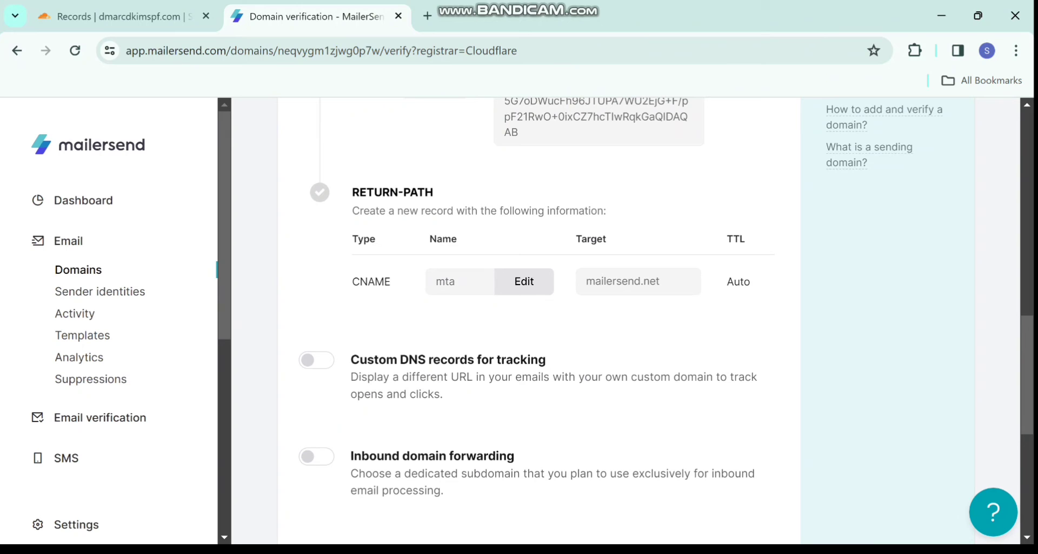
left_click(455, 281)
left_click(119, 16)
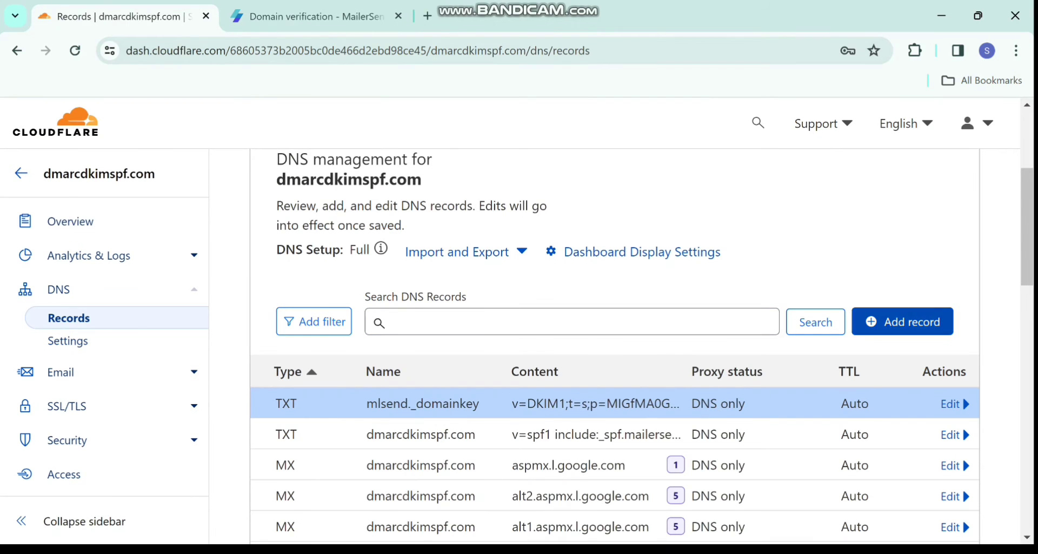
left_click(902, 322)
scroll(614, 346, "down", 3)
left_click(332, 228)
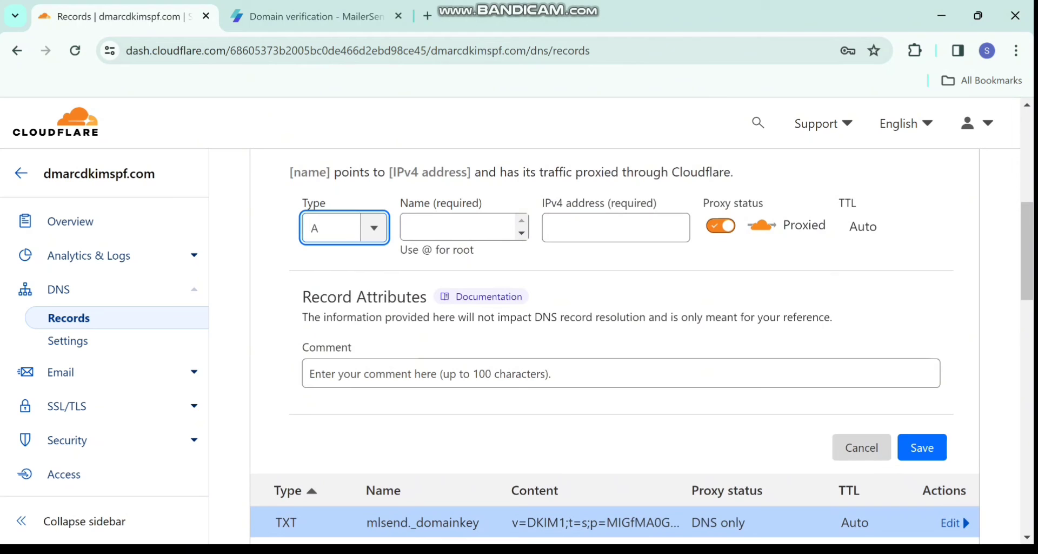
left_click(330, 383)
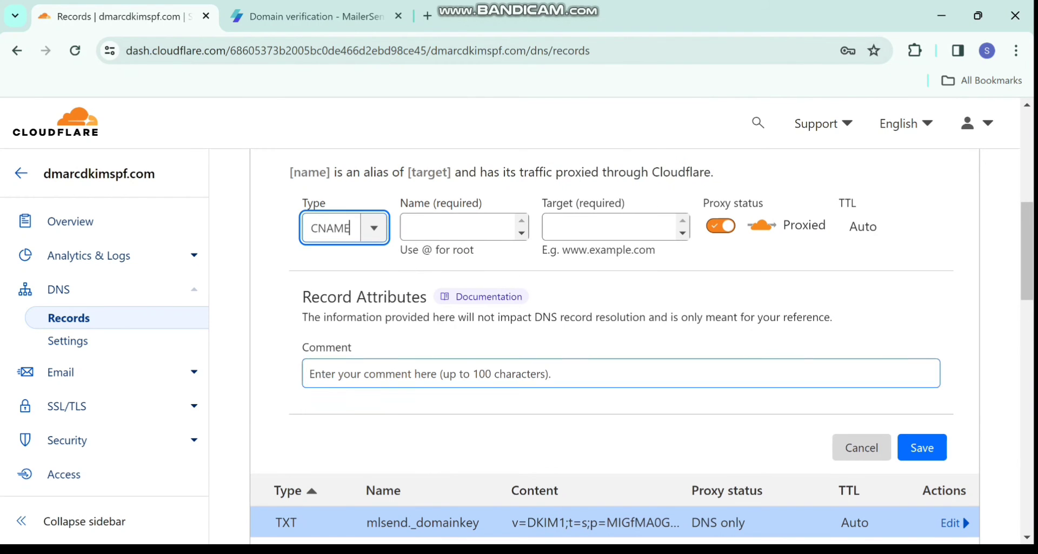
left_click(457, 227)
type("mta")
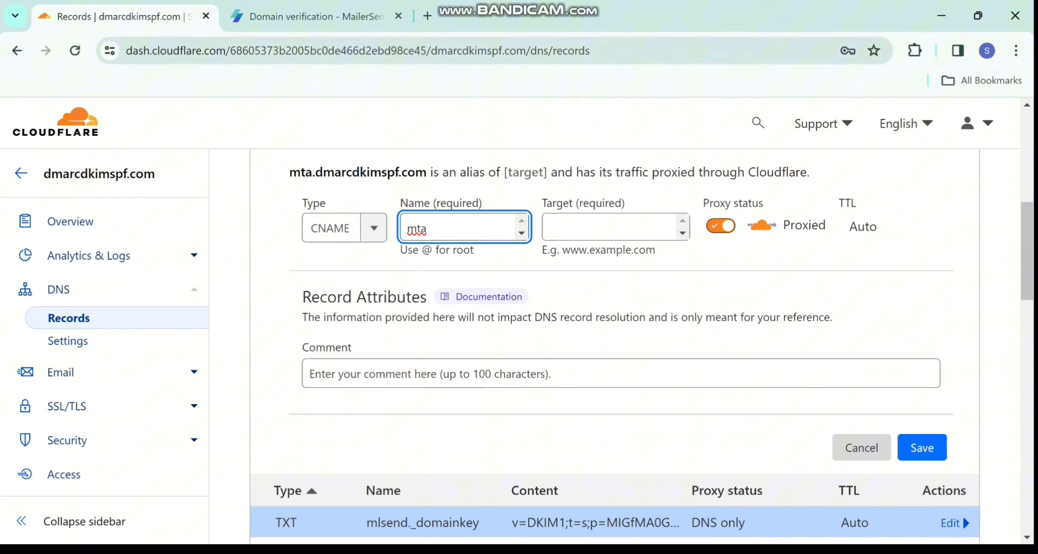
Point the mta CNAME to mailersend.net, set it to DNS only, and save.
left_click(309, 17)
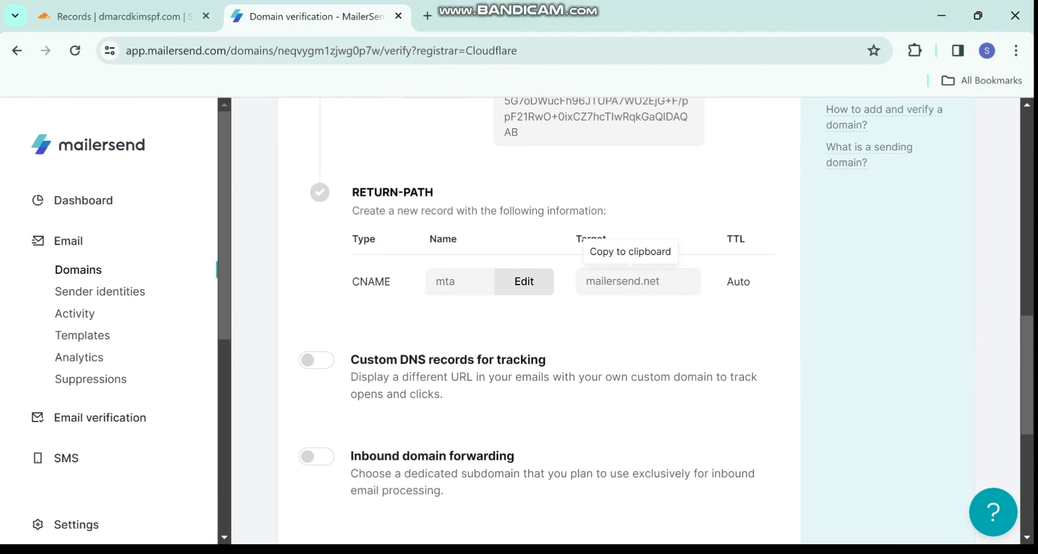
left_click(631, 281)
left_click(124, 16)
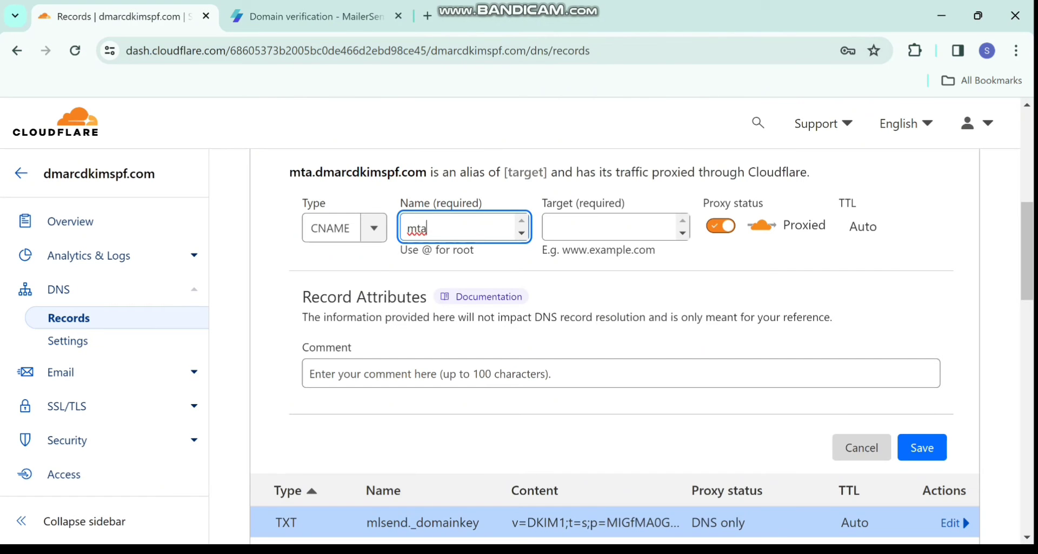
key("Tab")
key("ctrl+v")
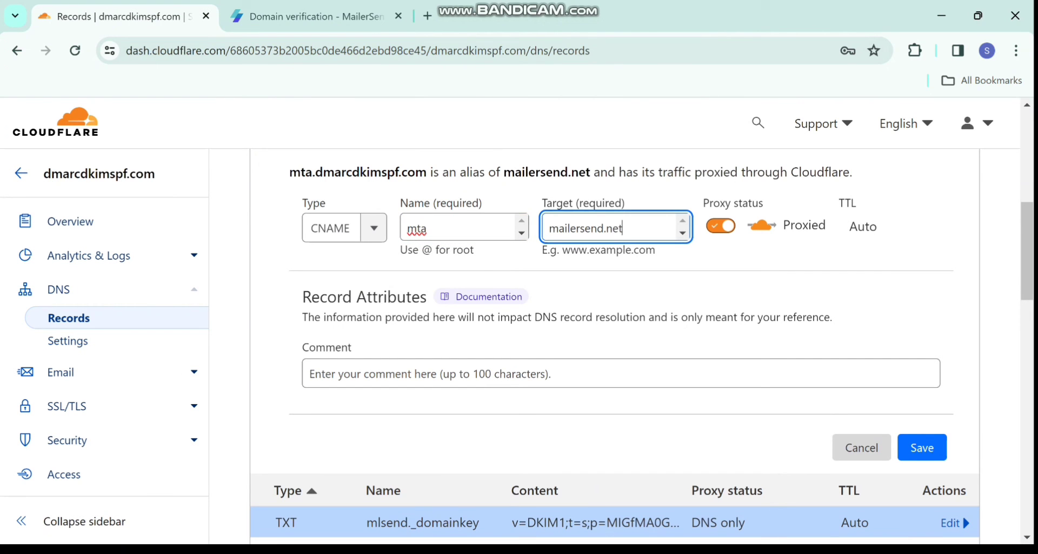
key("Tab")
key("space")
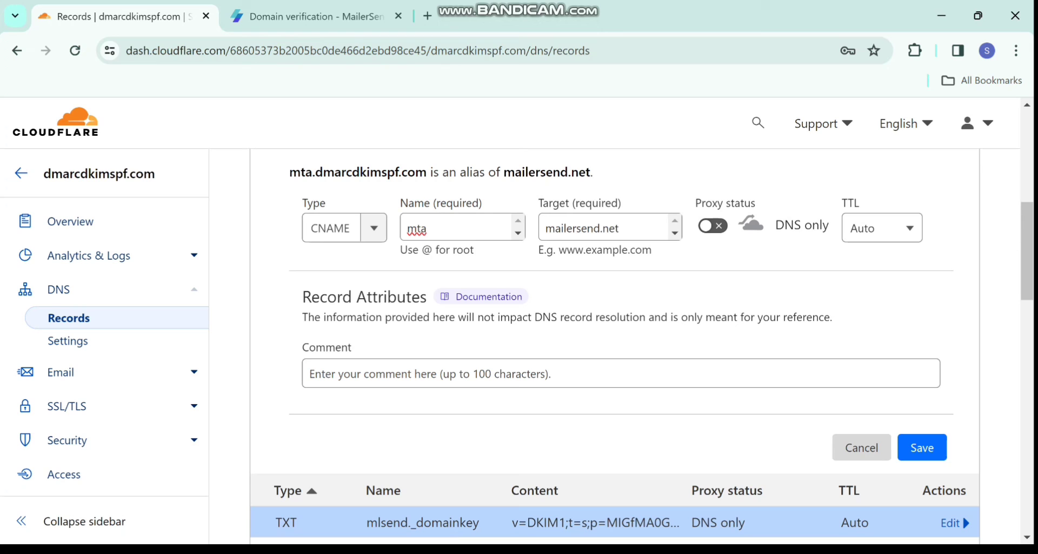
key("Tab")
key("Tab")
key("Tab")
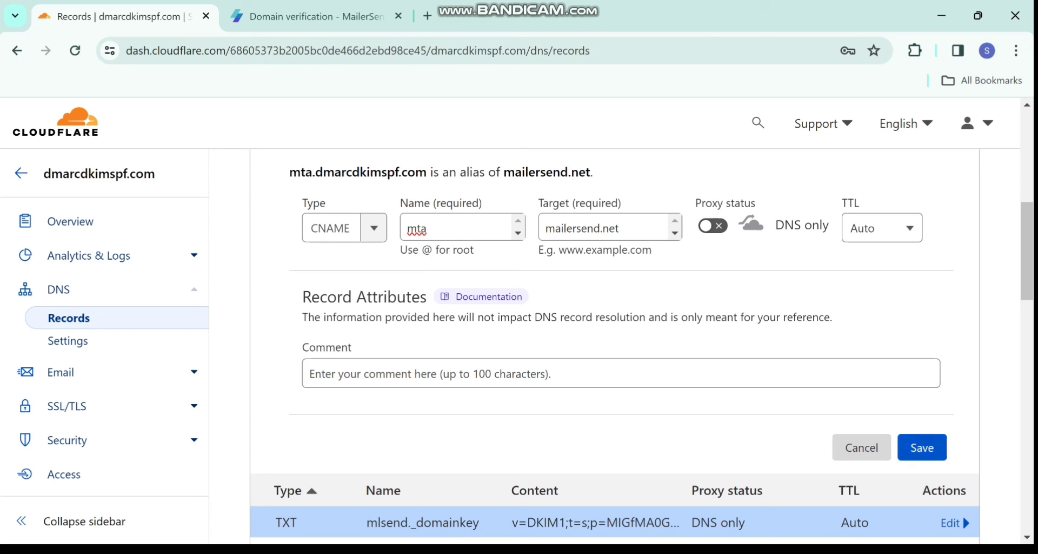
key("Return")
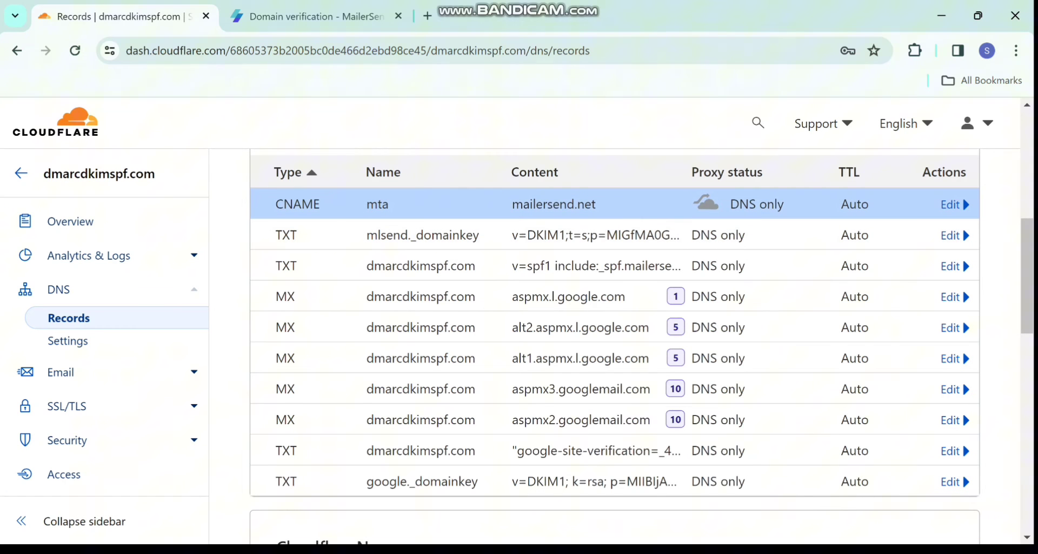
key("ctrl+Tab")
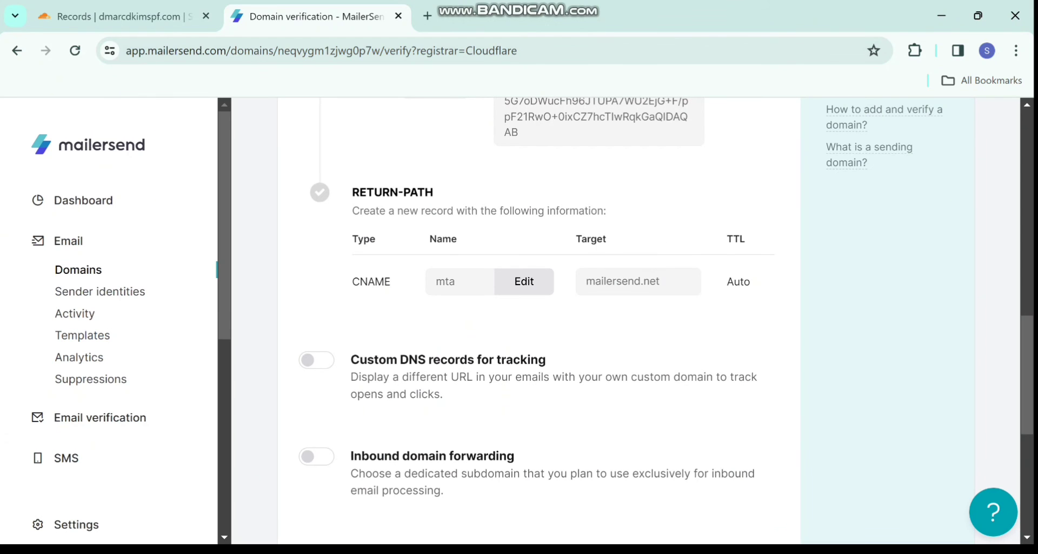
Tick 'I have added DNS records' and verify dmarcdkimspf.com's SPF, DKIM and return-path.
scroll(630, 281, "down", 3)
scroll(630, 281, "down", 3)
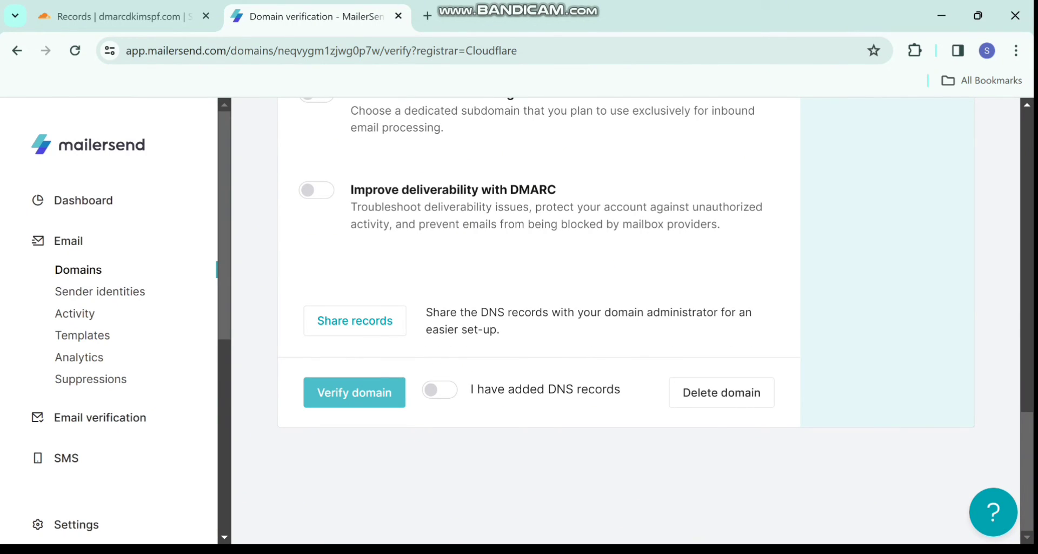
left_click(440, 389)
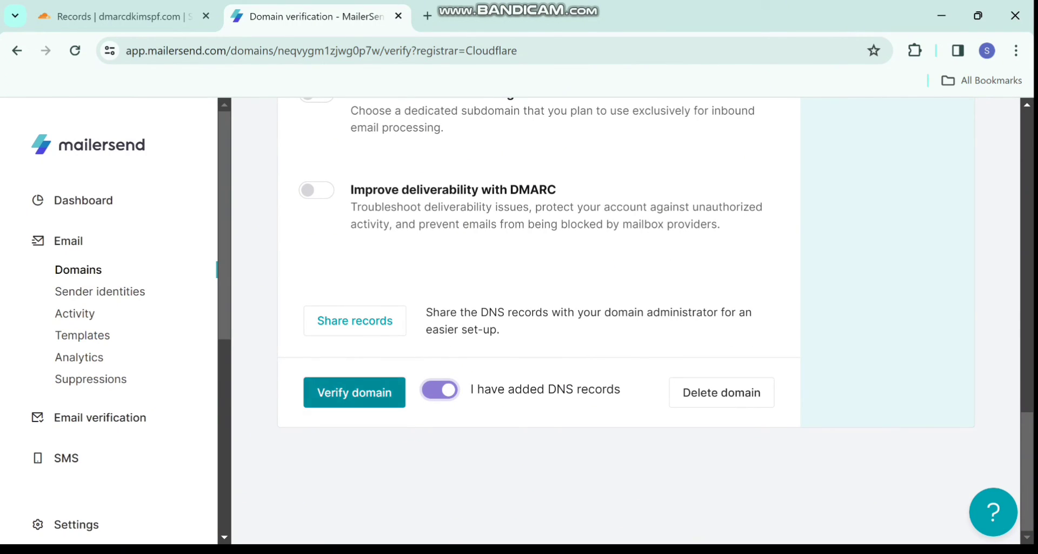
left_click(354, 392)
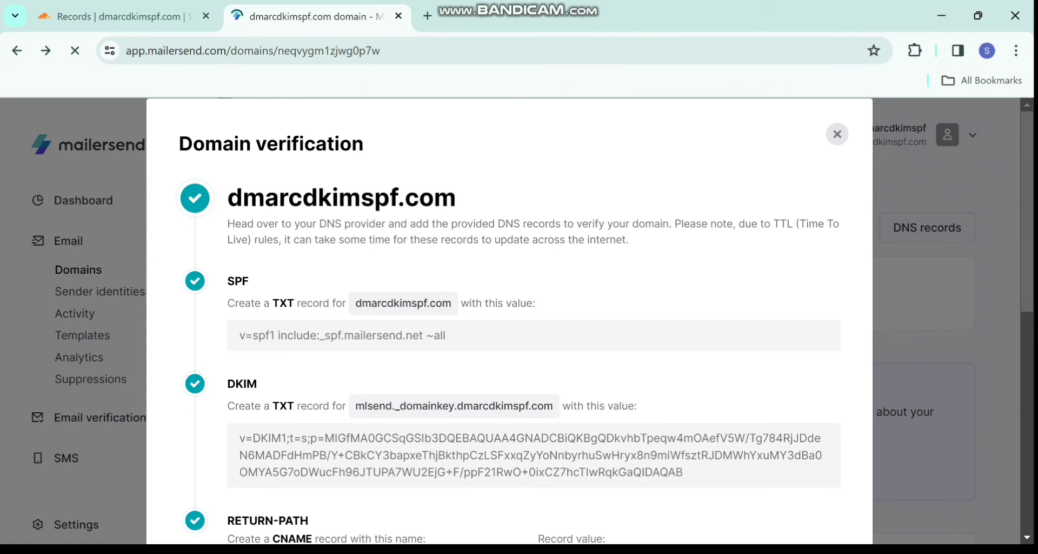
scroll(455, 281, "down", 2)
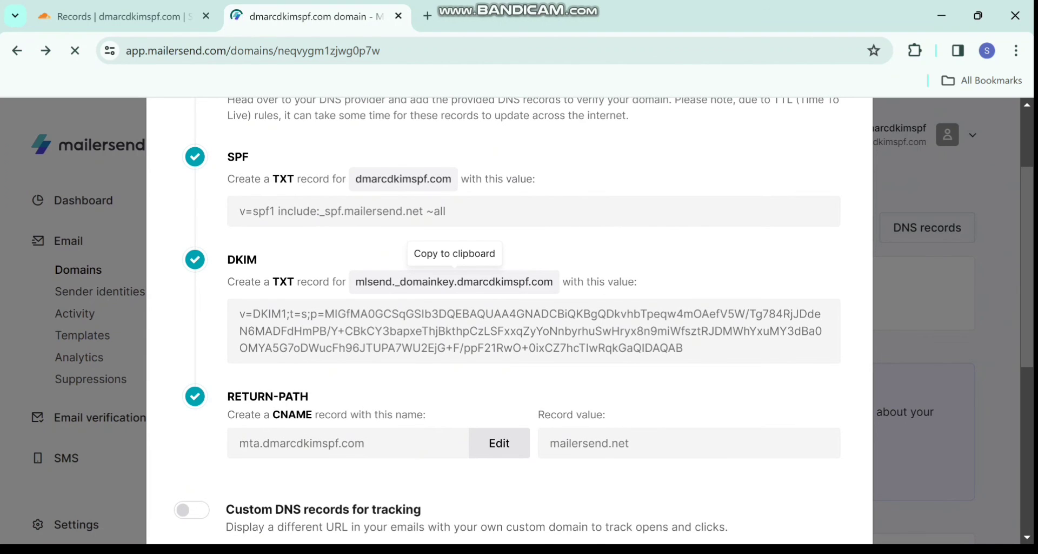
scroll(455, 282, "up", 2)
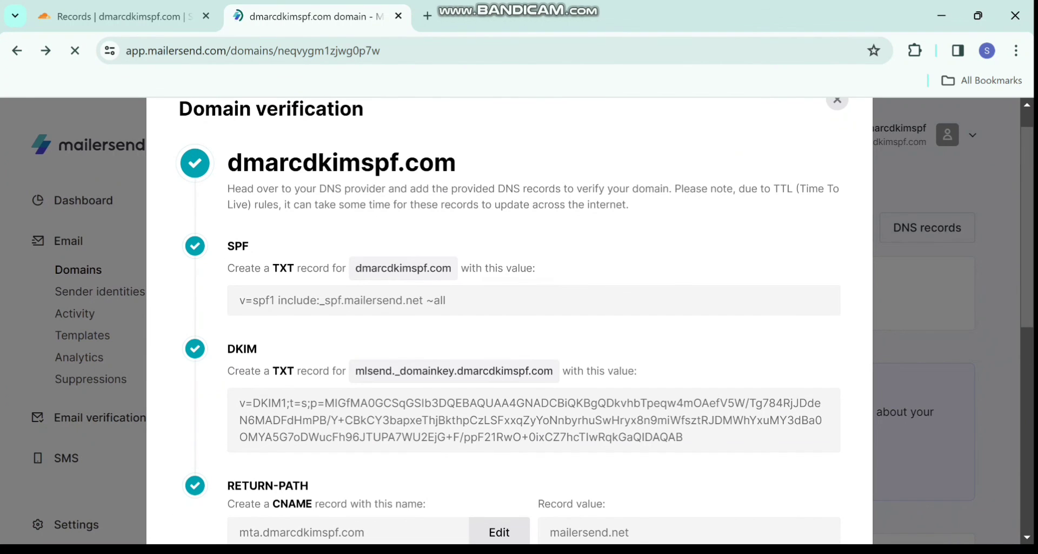
scroll(454, 281, "down", 7)
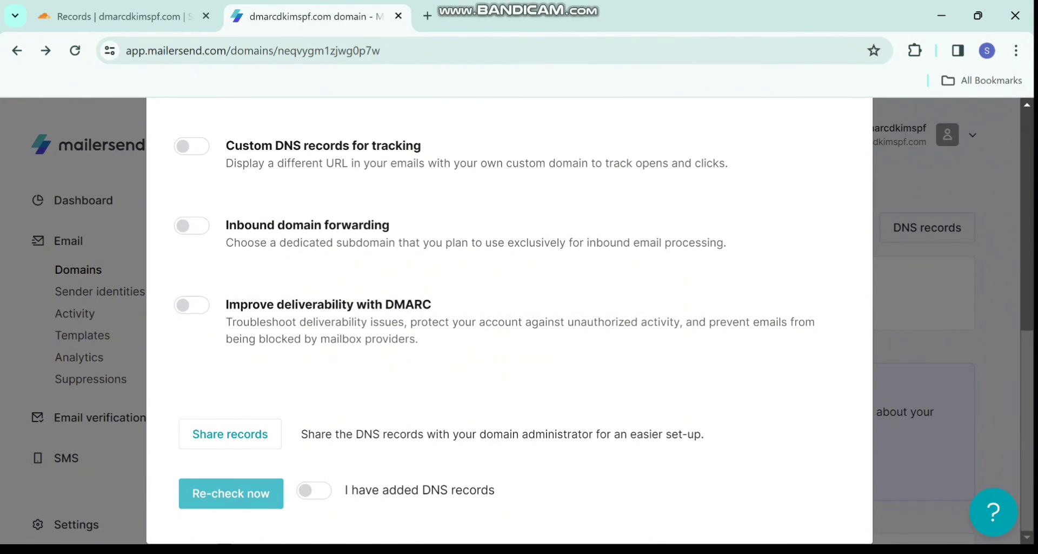
scroll(454, 281, "up", 1)
scroll(454, 281, "up", 5)
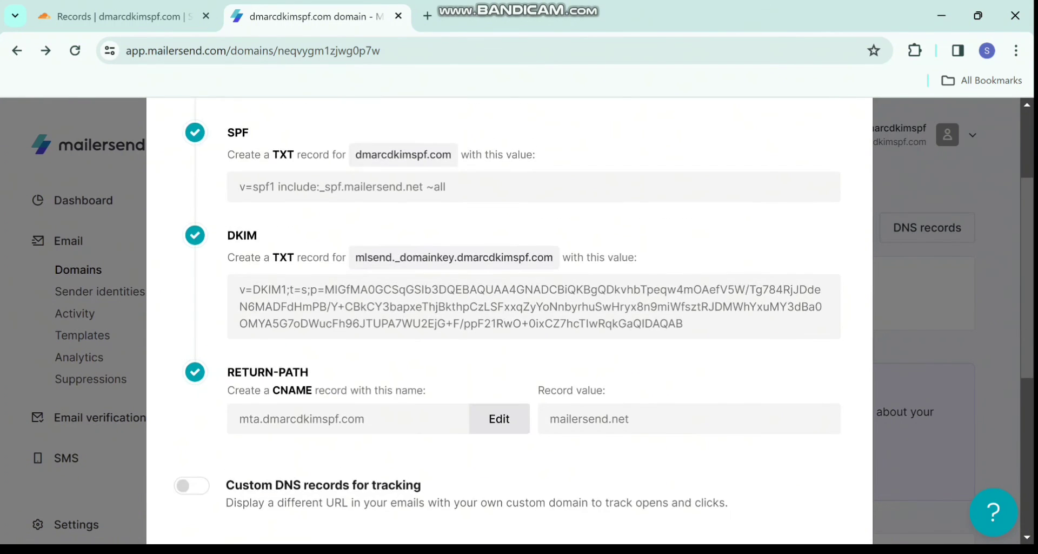
scroll(454, 281, "up", 3)
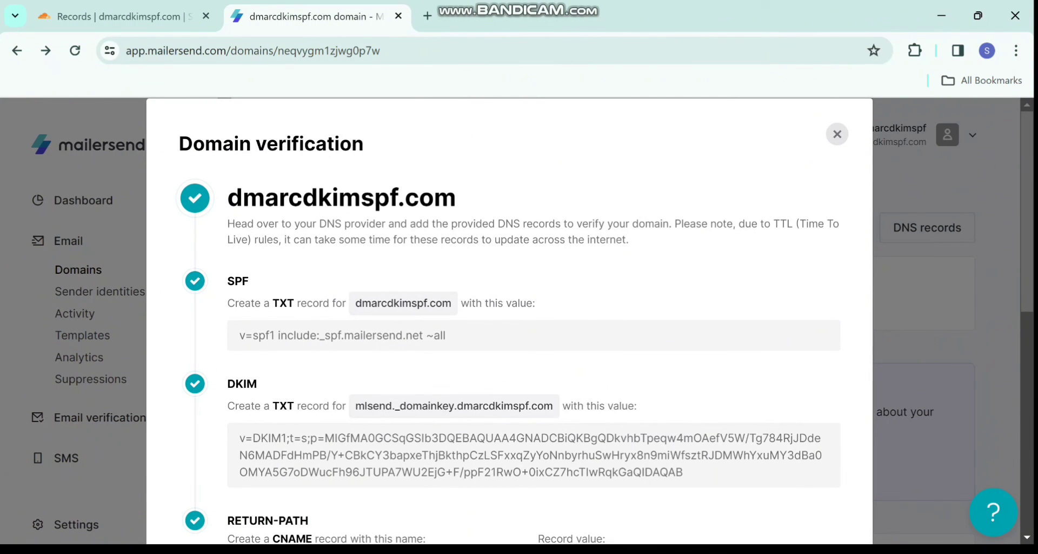